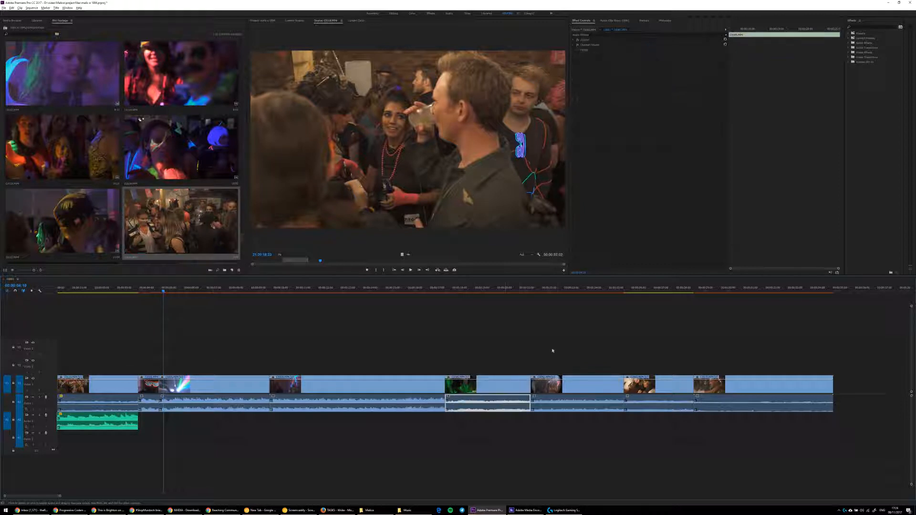
# Jump the playhead to both ends of the sequence and park it inside the green-lit clip.
pyautogui.click(565, 393)
pyautogui.click(579, 335)
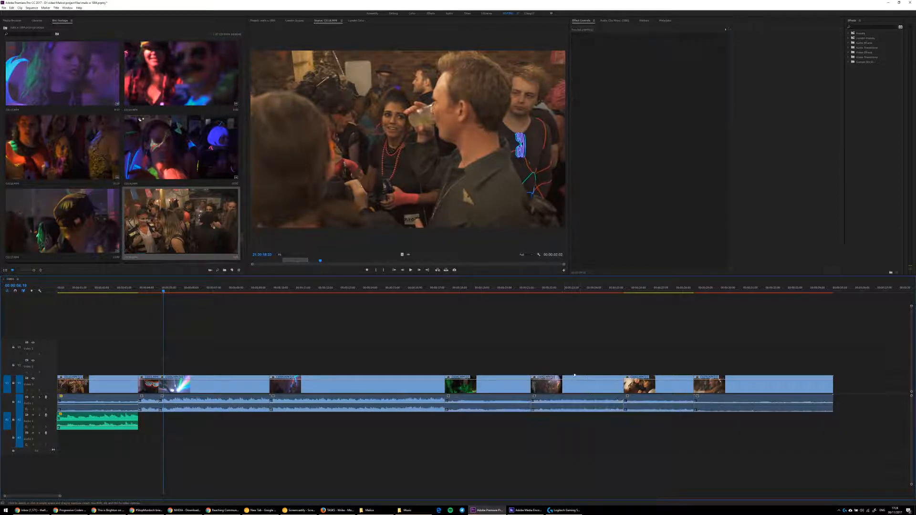
pyautogui.moveTo(762, 342); pyautogui.dragTo(564, 361)
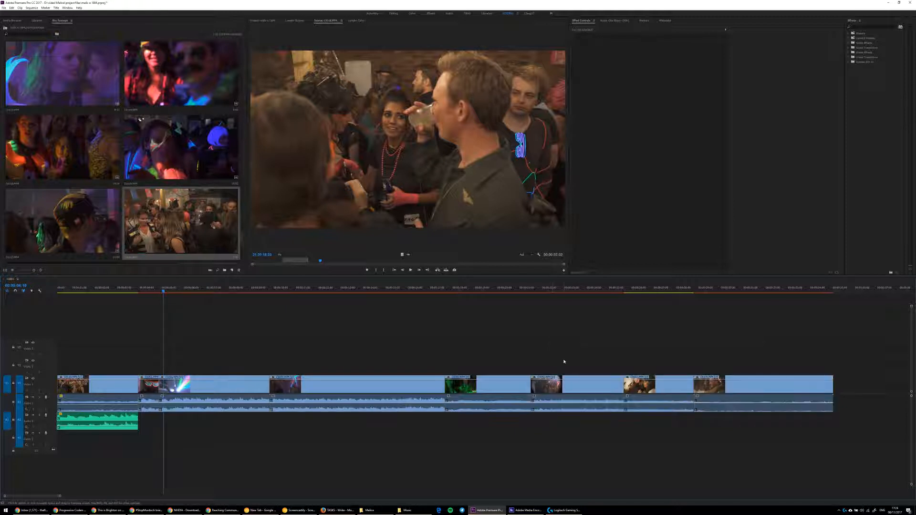
pyautogui.press('Home')
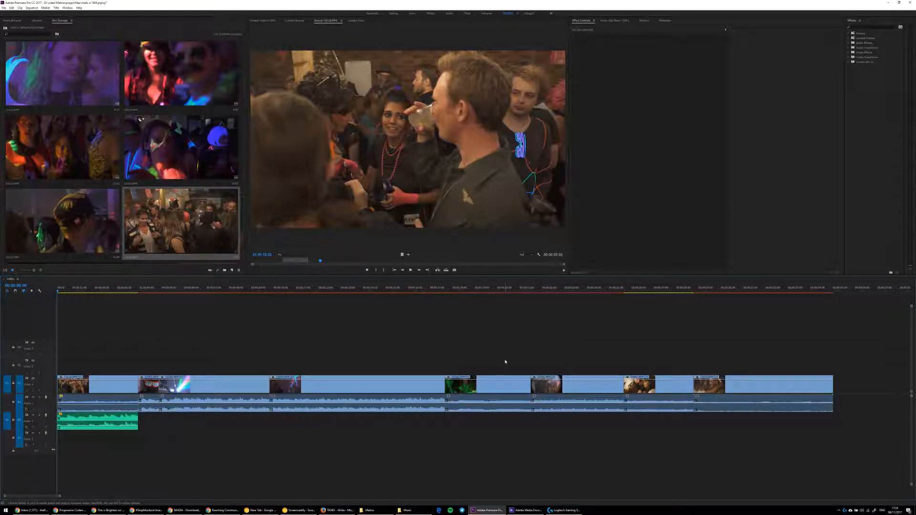
pyautogui.press('End')
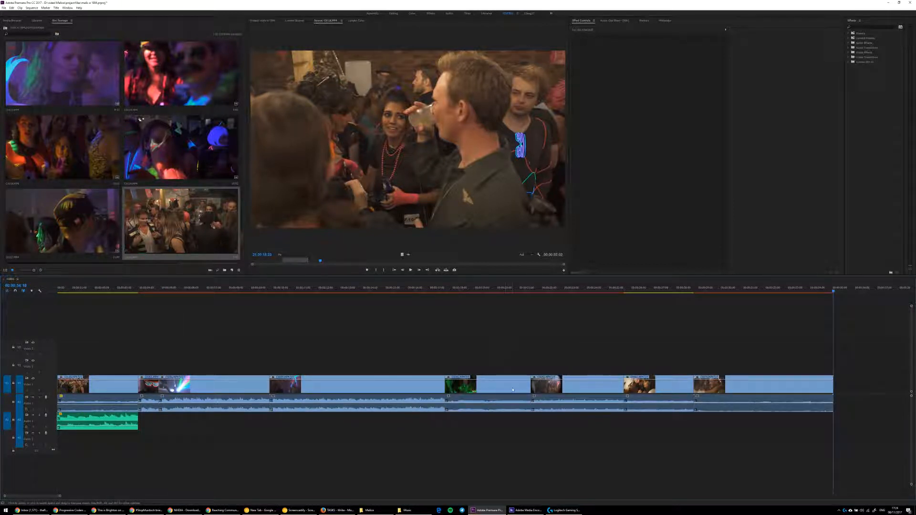
pyautogui.moveTo(503, 291); pyautogui.dragTo(494, 296)
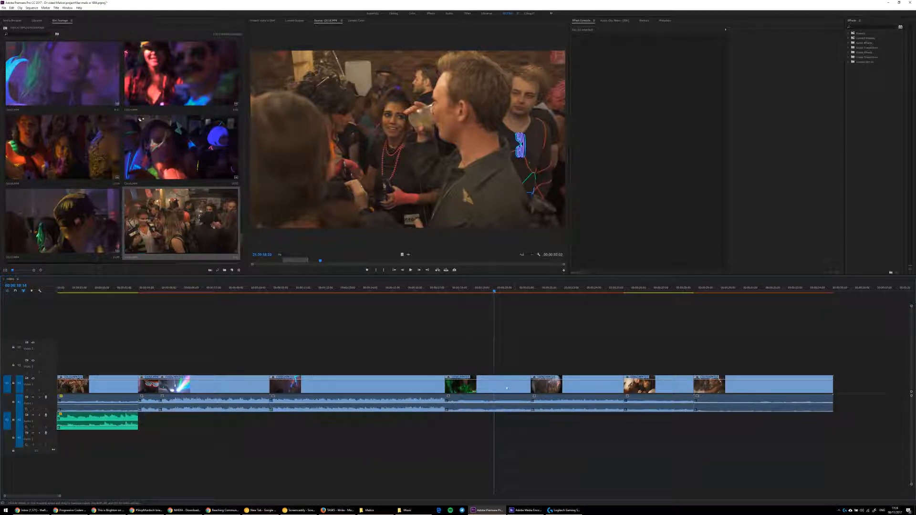
# Try to move the second-to-last clip onto the clip before it, and undo the move.
pyautogui.click(506, 388)
pyautogui.click(661, 388)
pyautogui.click(506, 391)
pyautogui.click(661, 387)
pyautogui.click(523, 387)
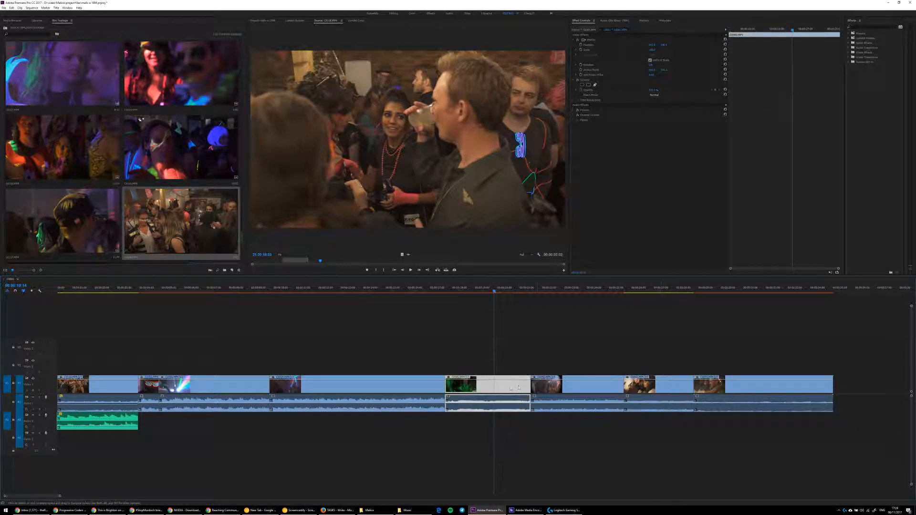
pyautogui.click(665, 387)
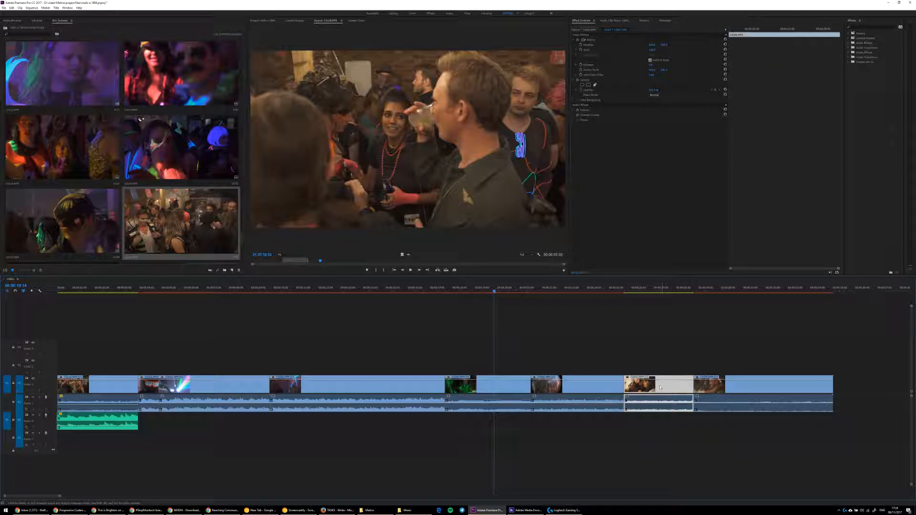
pyautogui.moveTo(653, 388); pyautogui.dragTo(564, 384)
pyautogui.hotkey('ctrl', 'z')
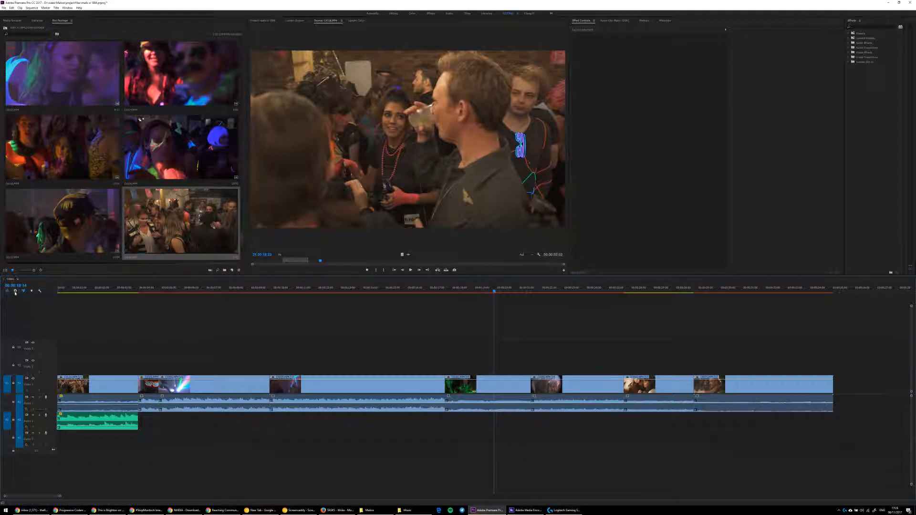
# Rearrange the second-to-last clip ahead of the green-lit clip, and the green-lit clip to directly before the last clip, leaving no gaps.
pyautogui.click(14, 292)
pyautogui.click(660, 389)
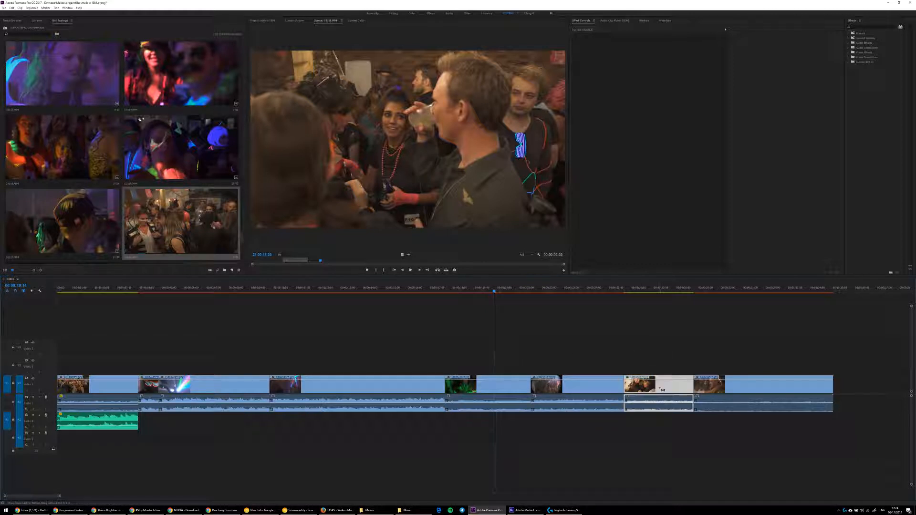
pyautogui.moveTo(660, 389); pyautogui.dragTo(483, 390)
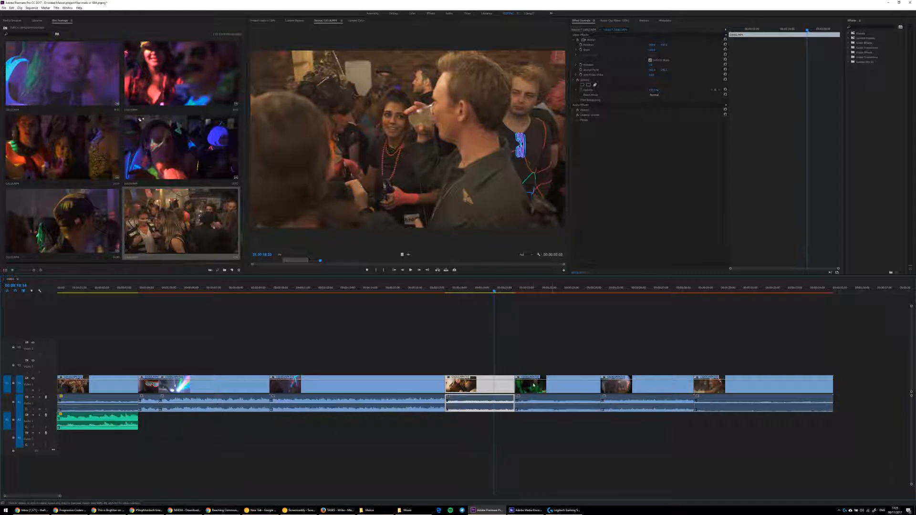
pyautogui.click(536, 357)
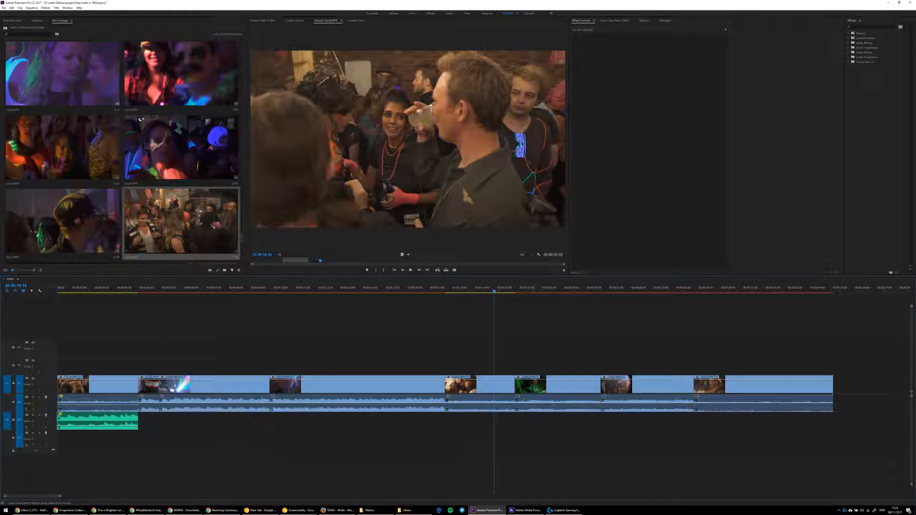
pyautogui.moveTo(530, 384); pyautogui.dragTo(709, 385)
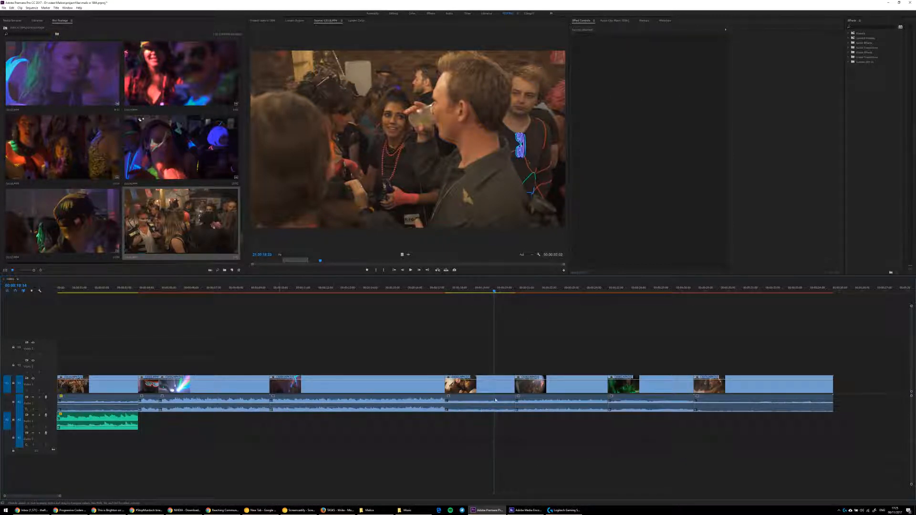
# Try moving the fifth clip's audio alone to the sequence's end and copying its video onto an upper track, and undo these changes.
pyautogui.moveTo(474, 401); pyautogui.dragTo(862, 405)
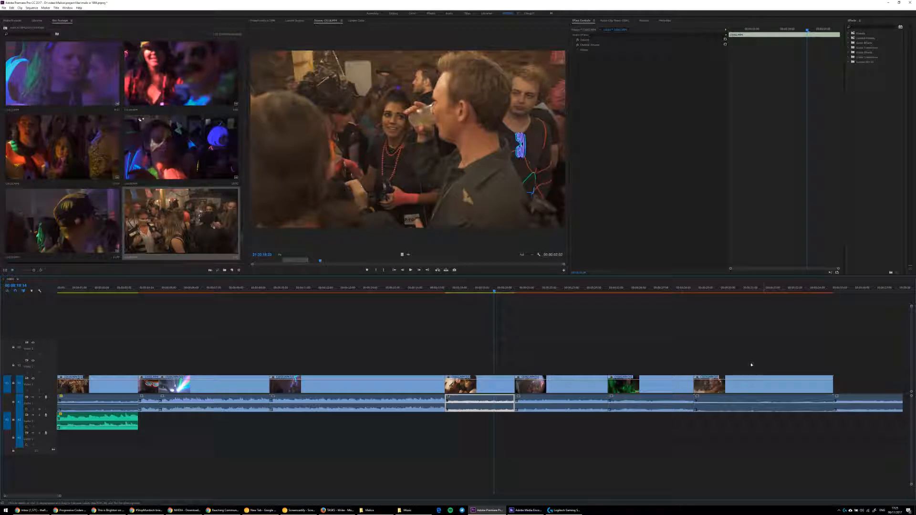
pyautogui.hotkey('ctrl', 'z')
pyautogui.moveTo(485, 401); pyautogui.dragTo(870, 401)
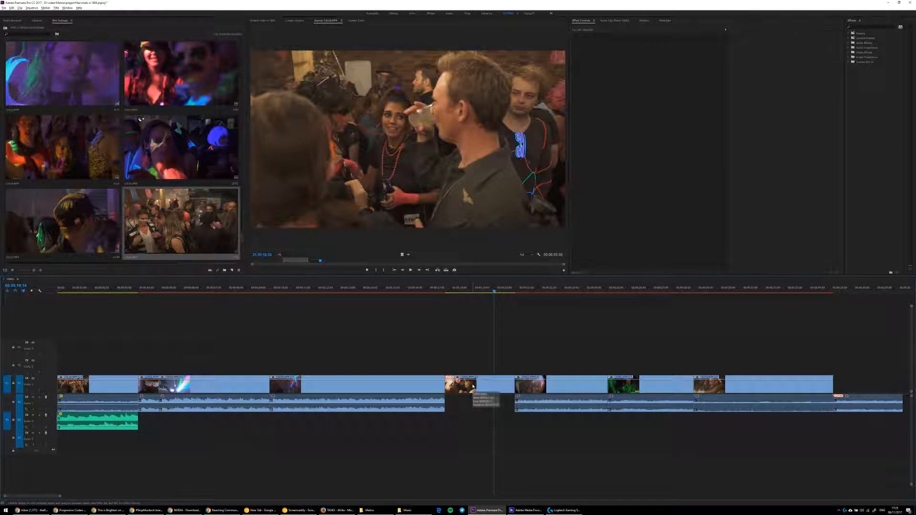
pyautogui.moveTo(472, 389); pyautogui.dragTo(577, 353)
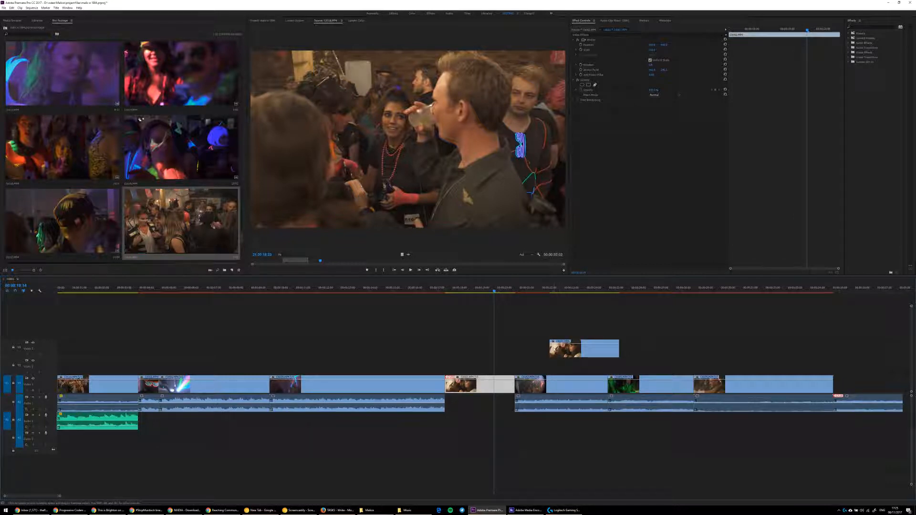
pyautogui.hotkey('ctrl', 'z')
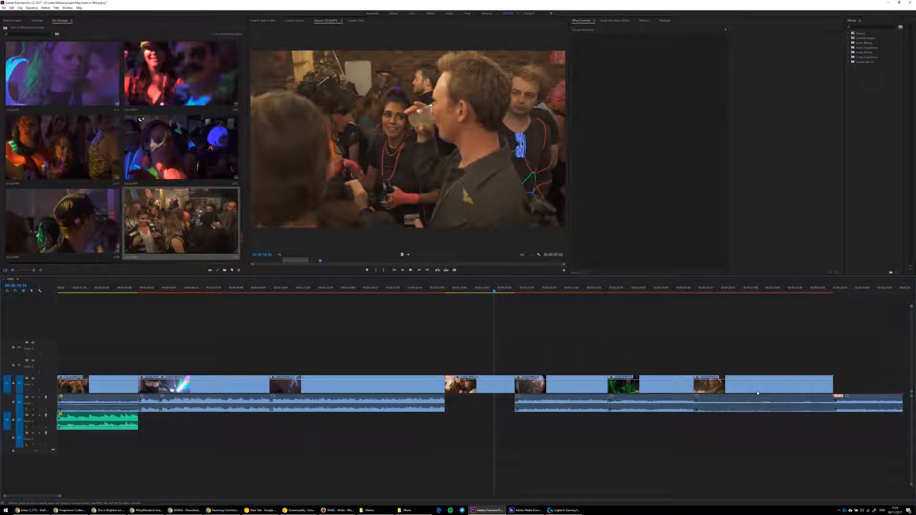
pyautogui.hotkey('ctrl', 'z')
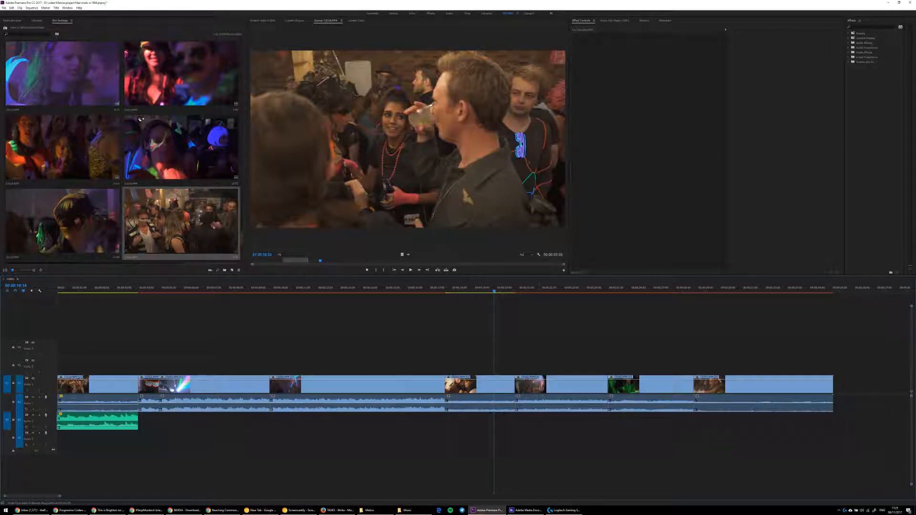
# Try to insert the fifth clip in front of the green-lit clip without closing the gap it leaves, and undo the insert.
pyautogui.click(549, 384)
pyautogui.click(549, 362)
pyautogui.click(460, 389)
pyautogui.moveTo(459, 389); pyautogui.dragTo(620, 387)
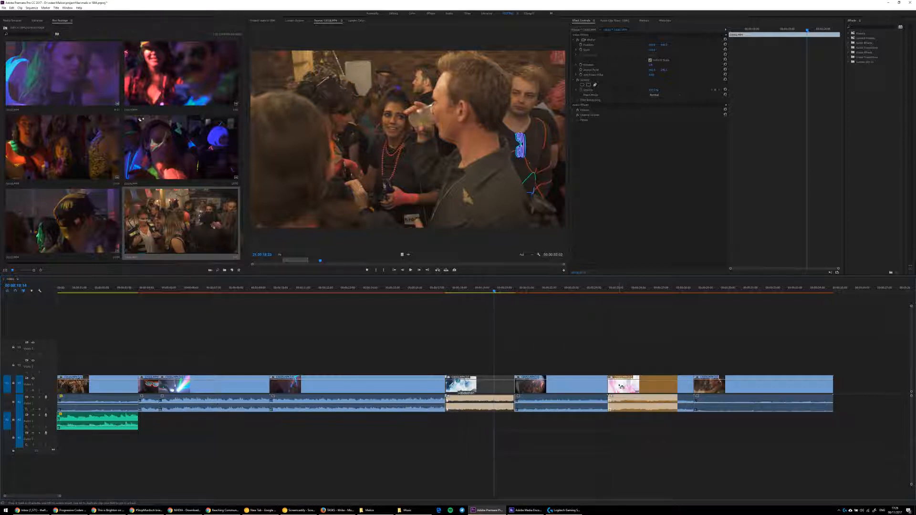
pyautogui.moveTo(621, 387); pyautogui.dragTo(622, 386)
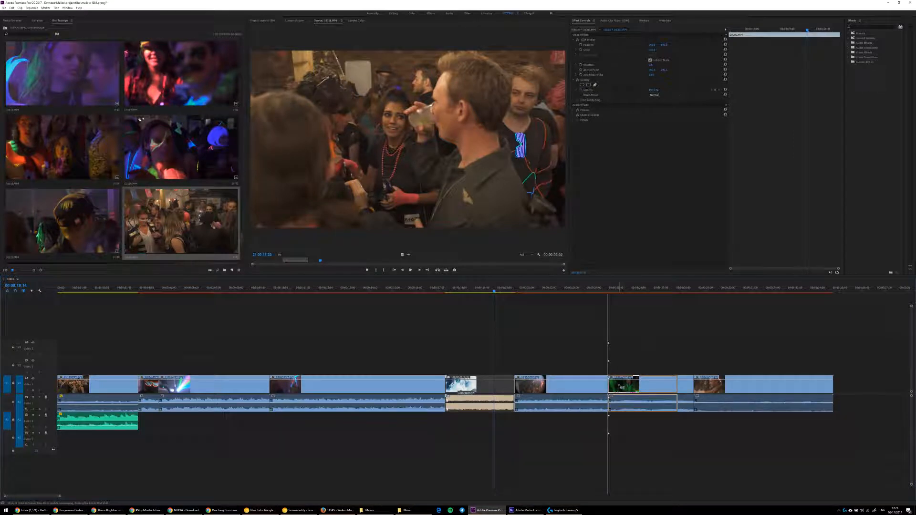
pyautogui.moveTo(622, 386); pyautogui.dragTo(622, 387)
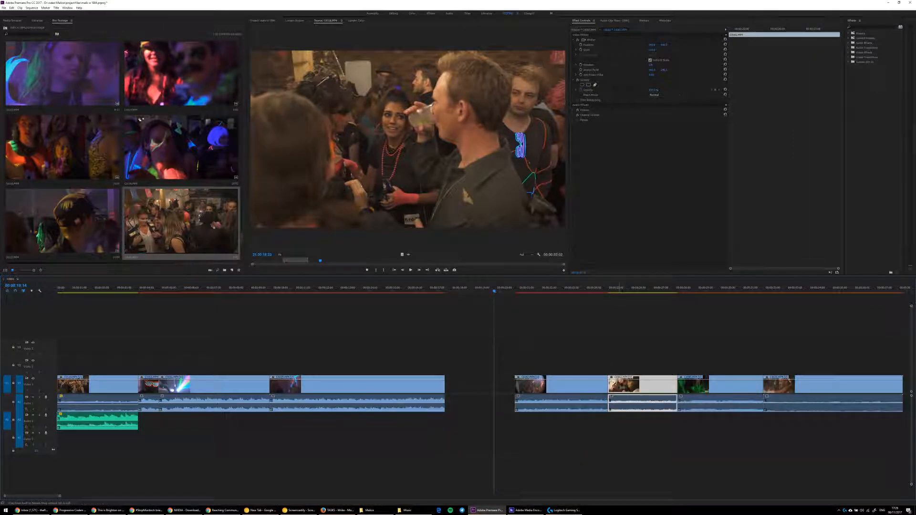
pyautogui.click(473, 383)
pyautogui.hotkey('ctrl', 'z')
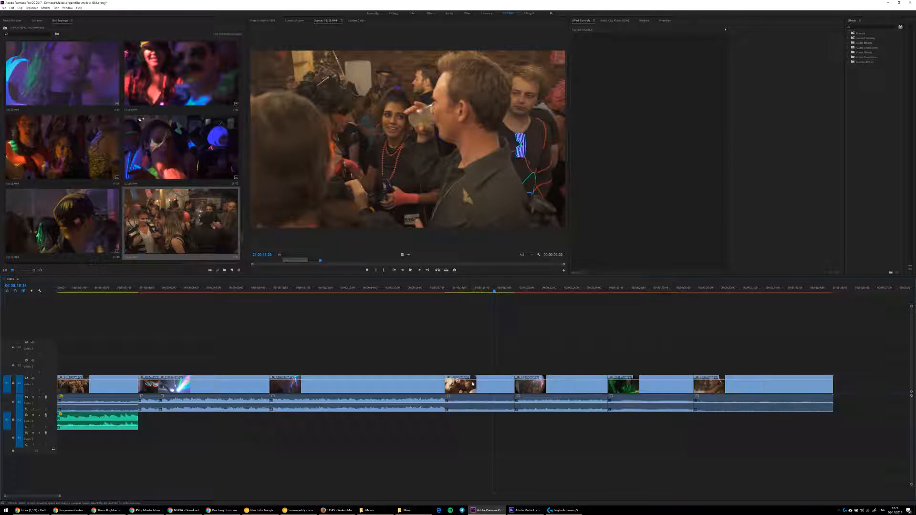
# Rearrange the fifth clip to directly before the green-lit clip, closing the gap at its original place.
pyautogui.moveTo(466, 387); pyautogui.dragTo(628, 387)
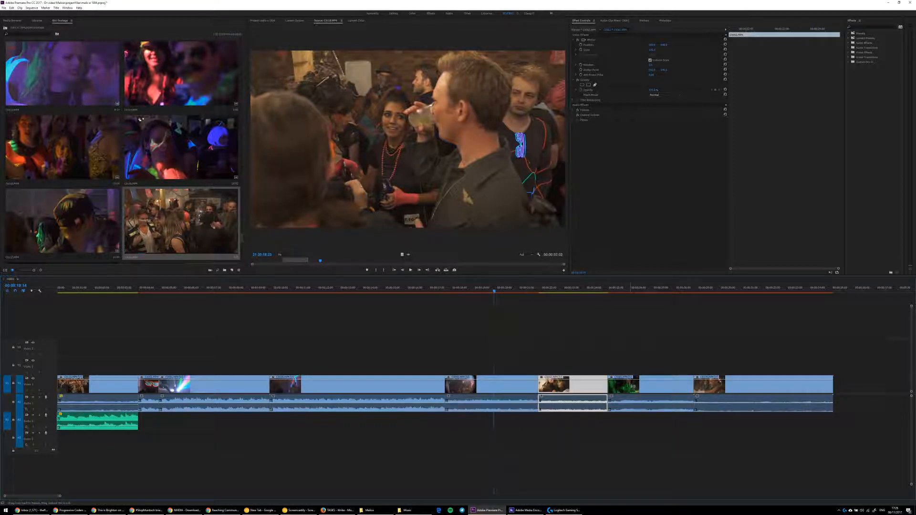
pyautogui.click(614, 349)
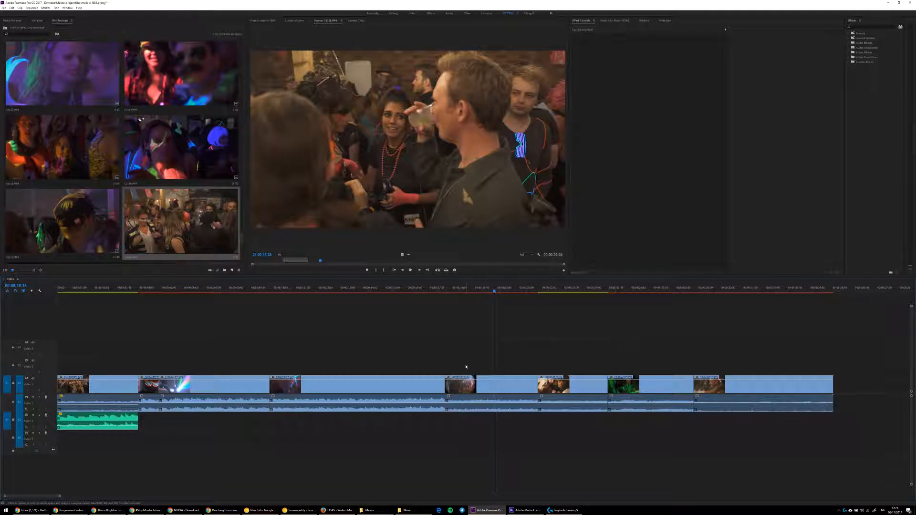
# Try to extract the fifth clip and overwrite the green-lit clip with it, and undo the edit.
pyautogui.moveTo(467, 387); pyautogui.dragTo(630, 380)
pyautogui.click(627, 341)
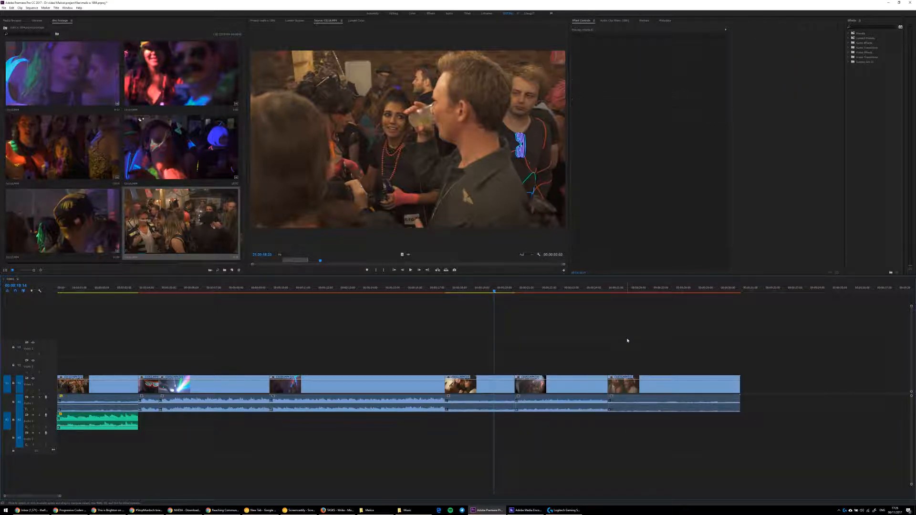
pyautogui.hotkey('ctrl', 'z')
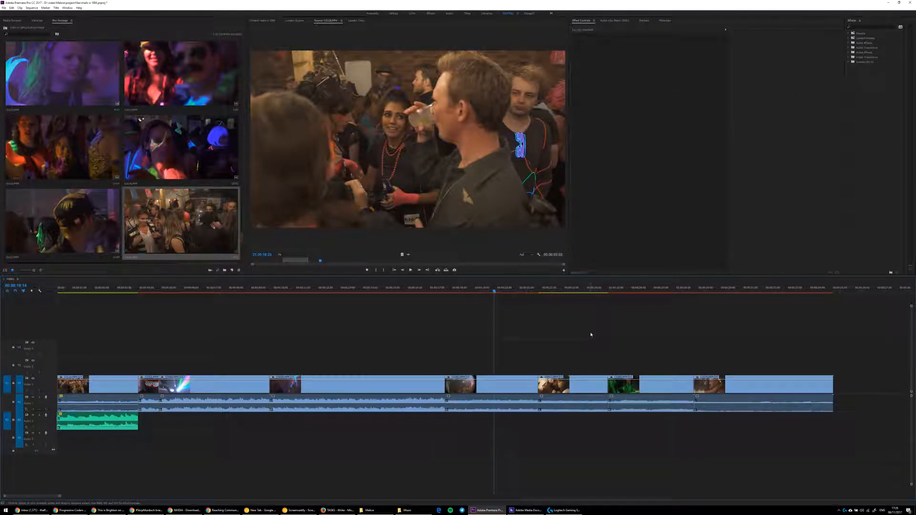
# Adjust the volume level of the green music clip under the first video clip, with the playhead at the sequence's start.
pyautogui.click(103, 422)
pyautogui.moveTo(73, 289); pyautogui.dragTo(56, 292)
pyautogui.press('=')
pyautogui.press('=')
pyautogui.click(161, 319)
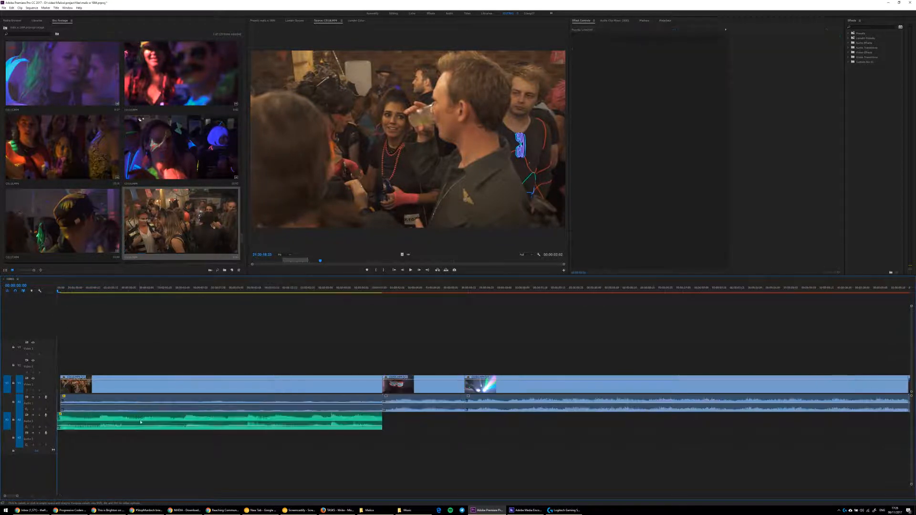
pyautogui.moveTo(139, 427); pyautogui.dragTo(140, 426)
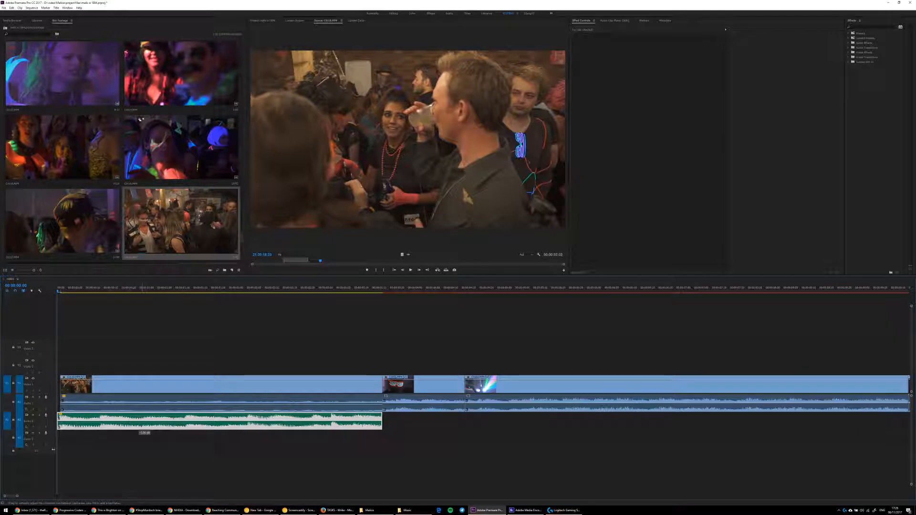
pyautogui.moveTo(140, 426); pyautogui.dragTo(139, 424)
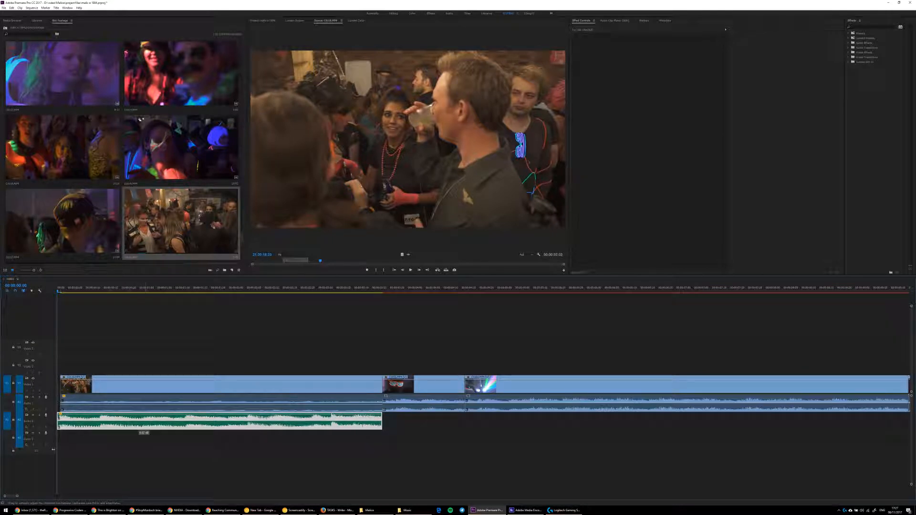
pyautogui.moveTo(140, 424); pyautogui.dragTo(141, 421)
pyautogui.rightClick(141, 421)
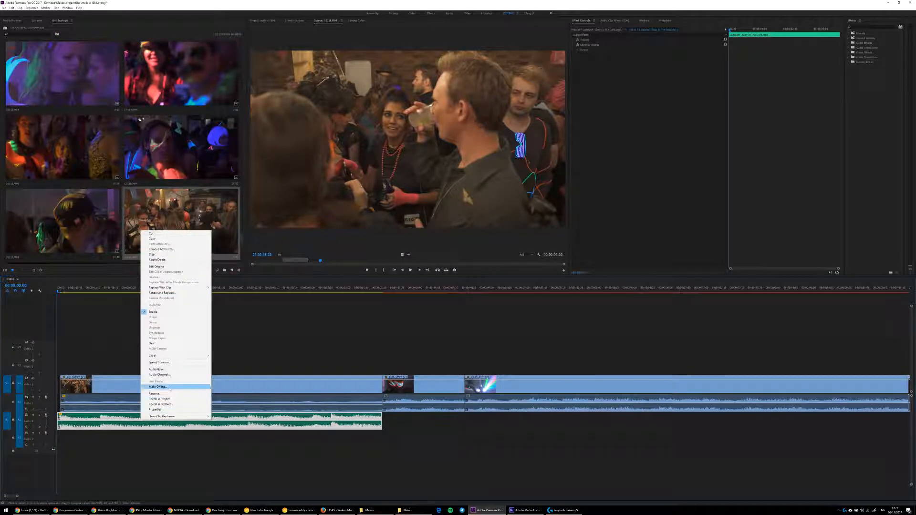
pyautogui.click(249, 372)
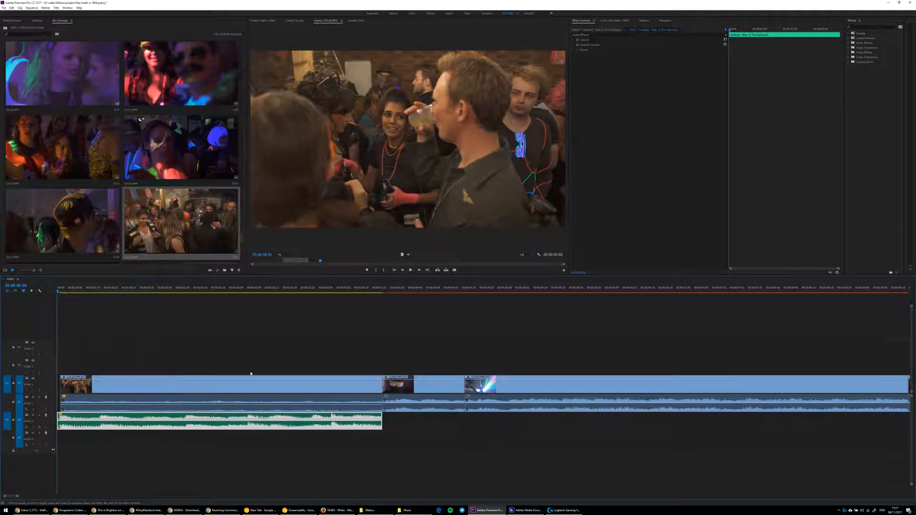
pyautogui.click(203, 419)
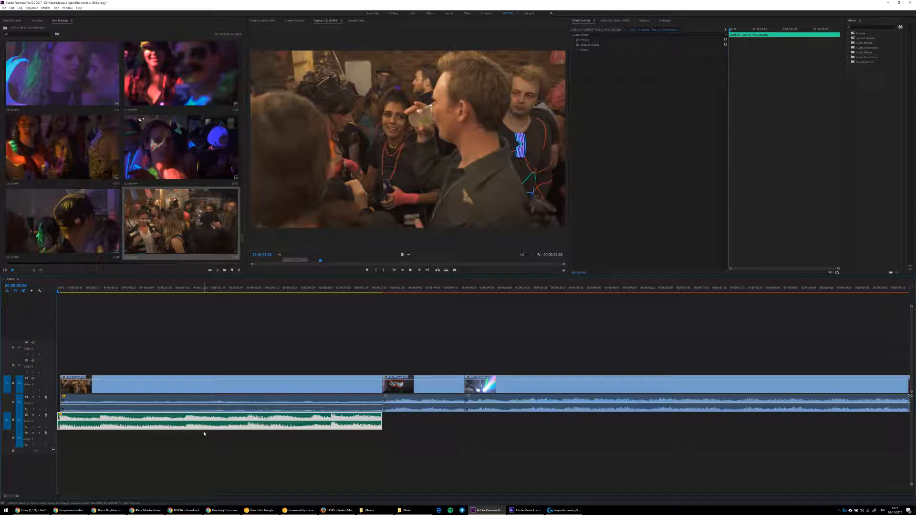
pyautogui.moveTo(203, 430); pyautogui.dragTo(204, 420)
pyautogui.click(213, 370)
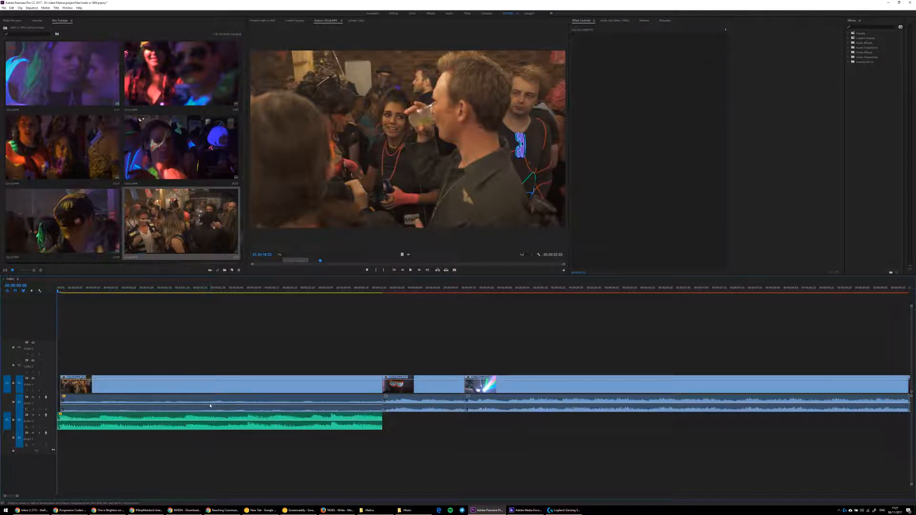
# Play back the first video clip together with the green music clip, starting near the beginning of the sequence.
pyautogui.click(195, 289)
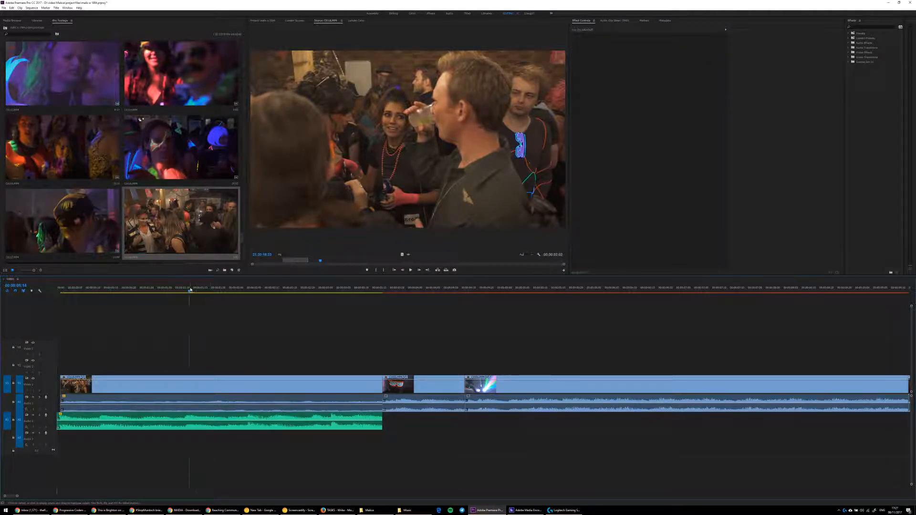
pyautogui.click(194, 384)
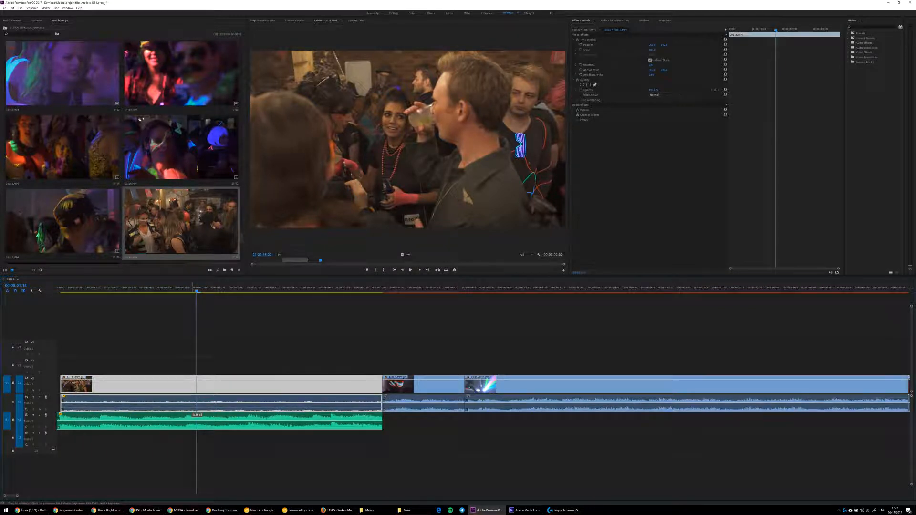
pyautogui.click(192, 421)
pyautogui.click(96, 289)
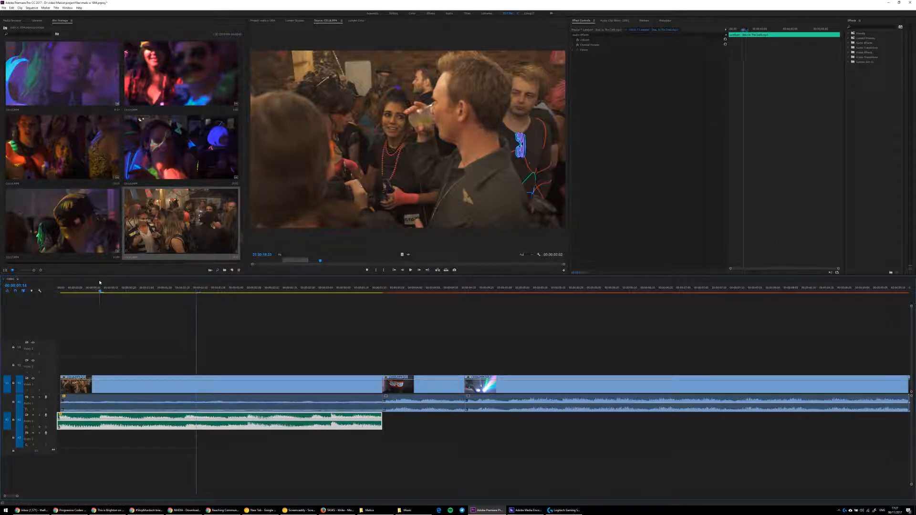
pyautogui.press('space')
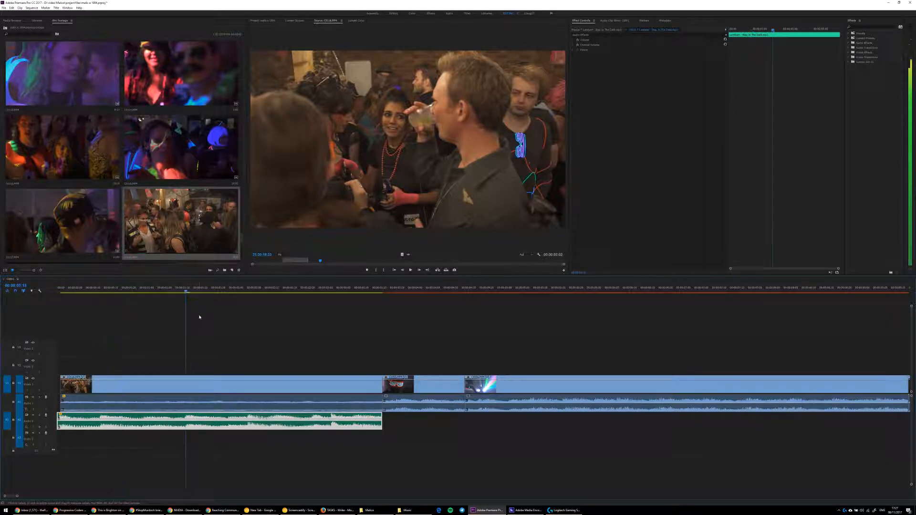
pyautogui.press('space')
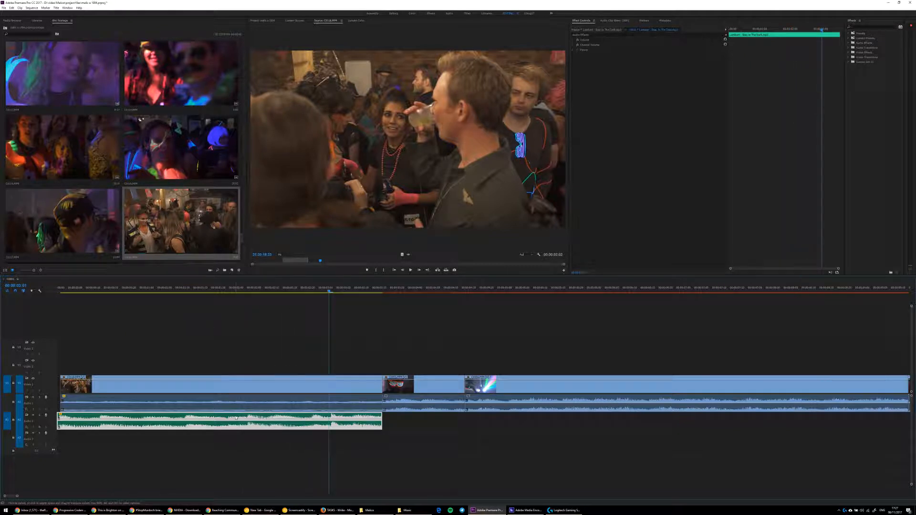
pyautogui.click(241, 355)
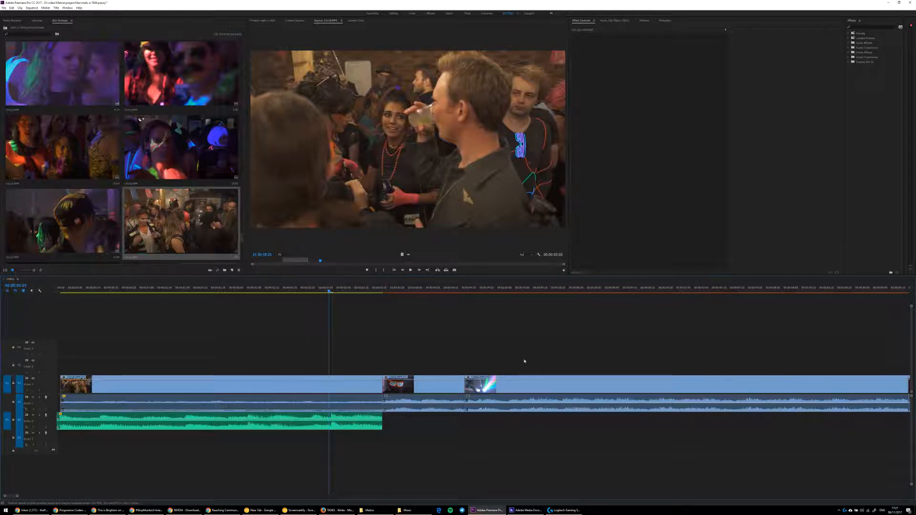
# Browse the effect categories and select Audio Transitions.
pyautogui.click(865, 38)
pyautogui.click(865, 53)
pyautogui.click(866, 81)
pyautogui.click(868, 57)
pyautogui.click(866, 48)
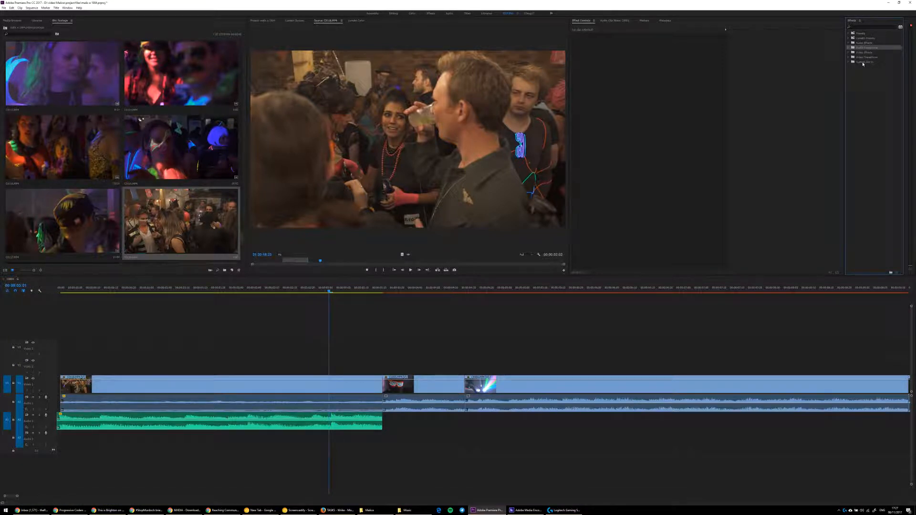
pyautogui.click(864, 62)
pyautogui.click(865, 48)
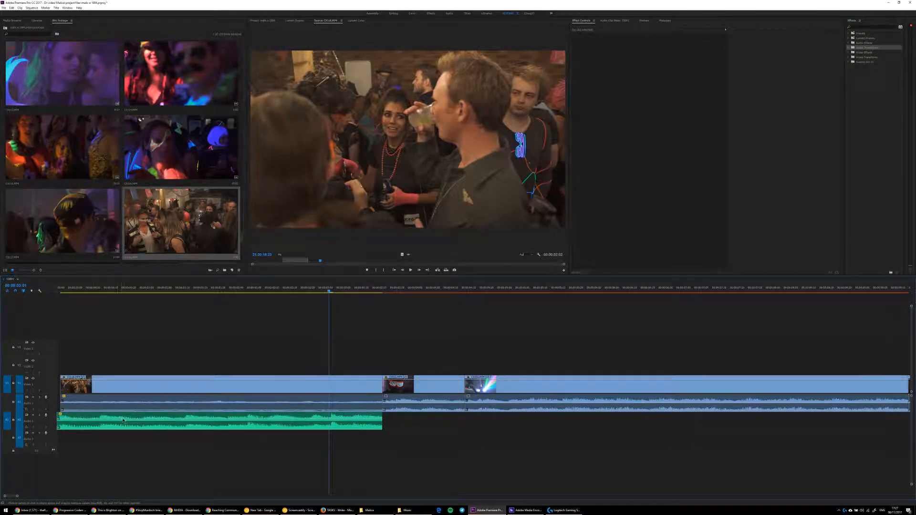
# Fade out the green music clip with two volume keyframes, one well before its end and a lowered one at the end.
pyautogui.moveTo(123, 420); pyautogui.dragTo(123, 424)
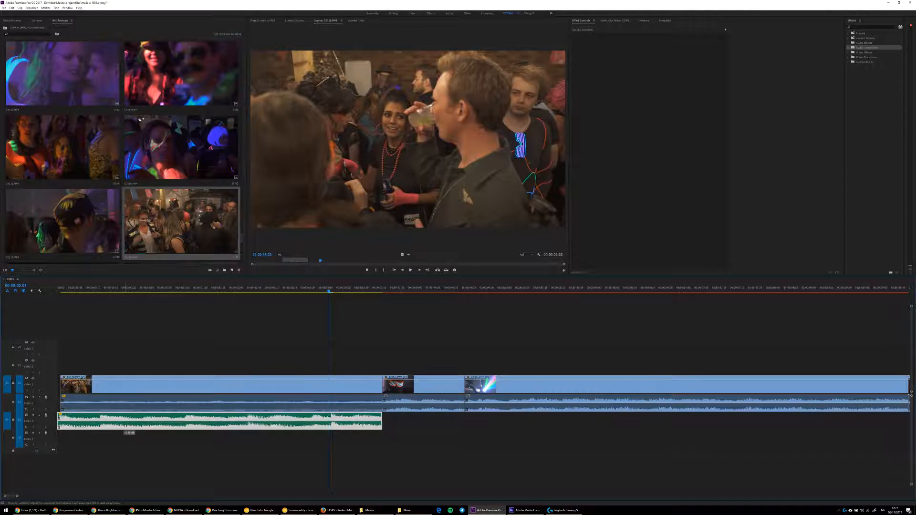
pyautogui.click(210, 422)
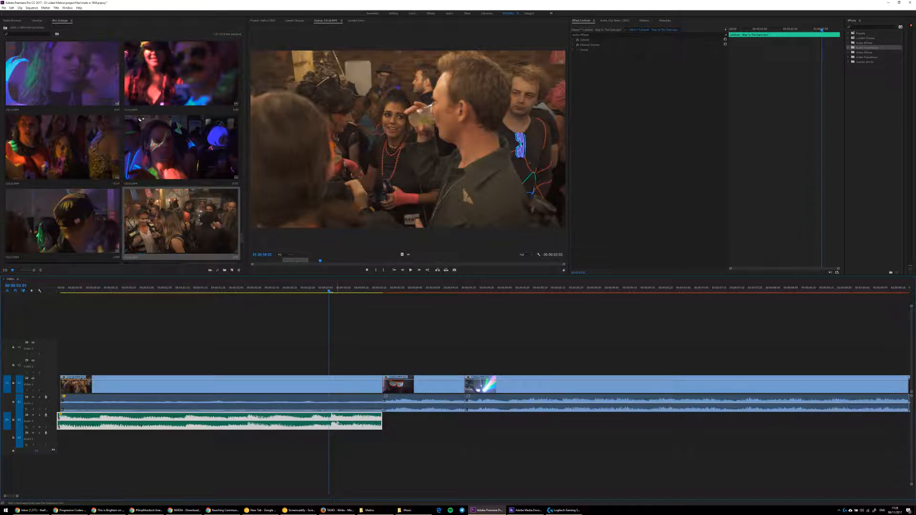
pyautogui.keyDown('ctrl'); pyautogui.click(337, 422); pyautogui.keyUp('ctrl')
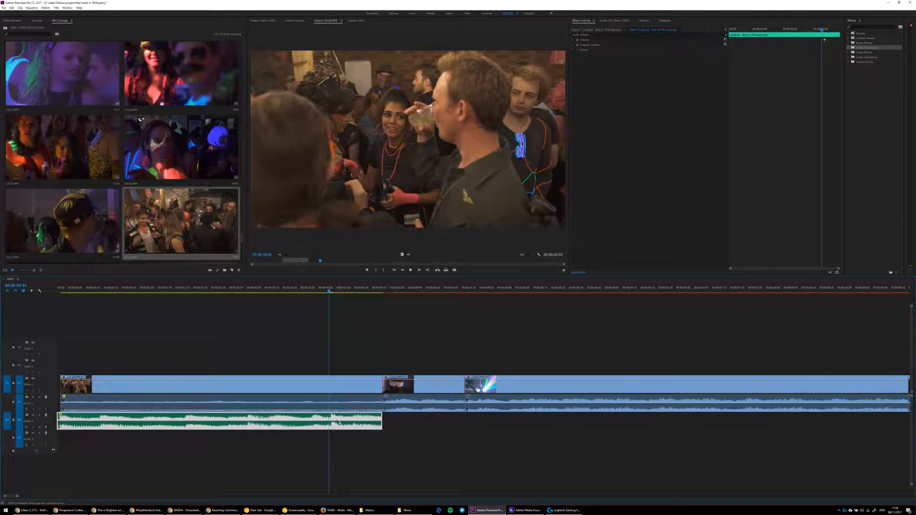
pyautogui.keyDown('ctrl'); pyautogui.click(376, 423); pyautogui.keyUp('ctrl')
pyautogui.moveTo(376, 421); pyautogui.dragTo(382, 431)
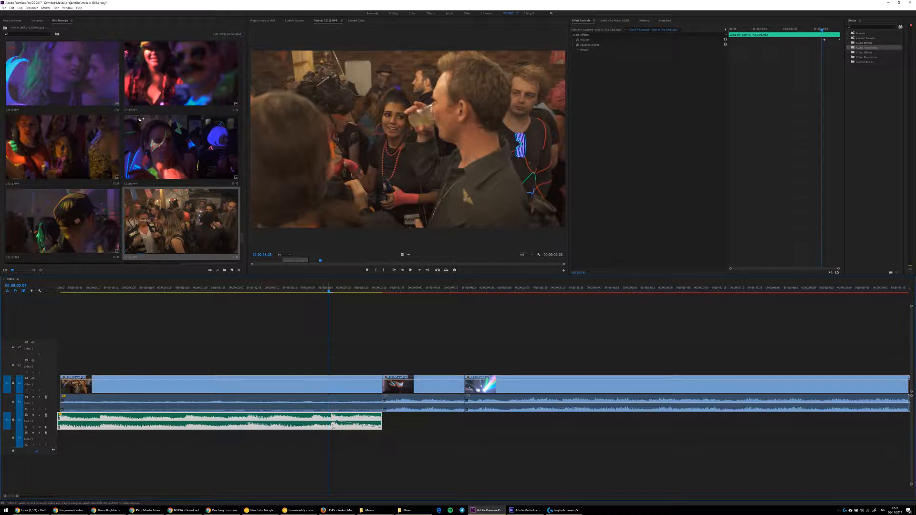
pyautogui.keyDown('ctrl'); pyautogui.click(288, 422); pyautogui.keyUp('ctrl')
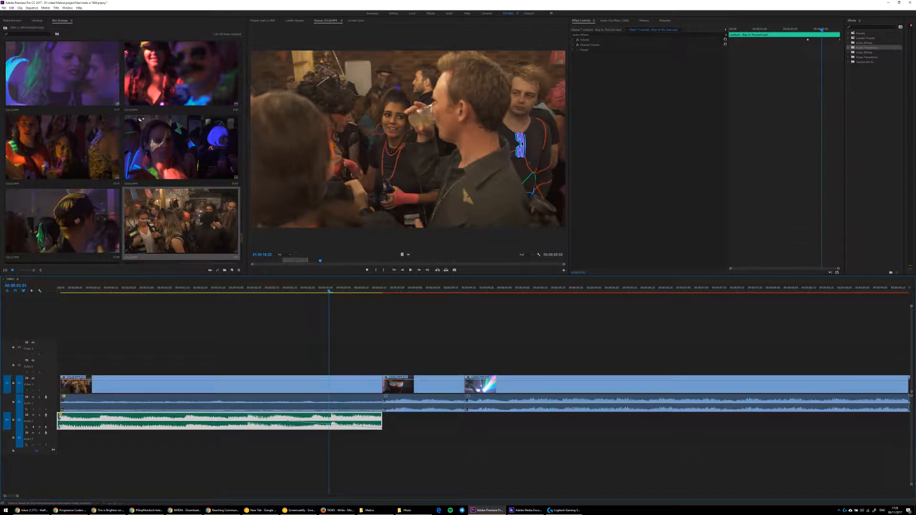
# Fade in the green music clip with a lowered volume keyframe at its start and a second keyframe shortly after, and play it from the beginning.
pyautogui.keyDown('ctrl'); pyautogui.click(60, 422); pyautogui.keyUp('ctrl')
pyautogui.keyDown('ctrl'); pyautogui.click(96, 423); pyautogui.keyUp('ctrl')
pyautogui.moveTo(61, 422); pyautogui.dragTo(38, 443)
pyautogui.press('Home')
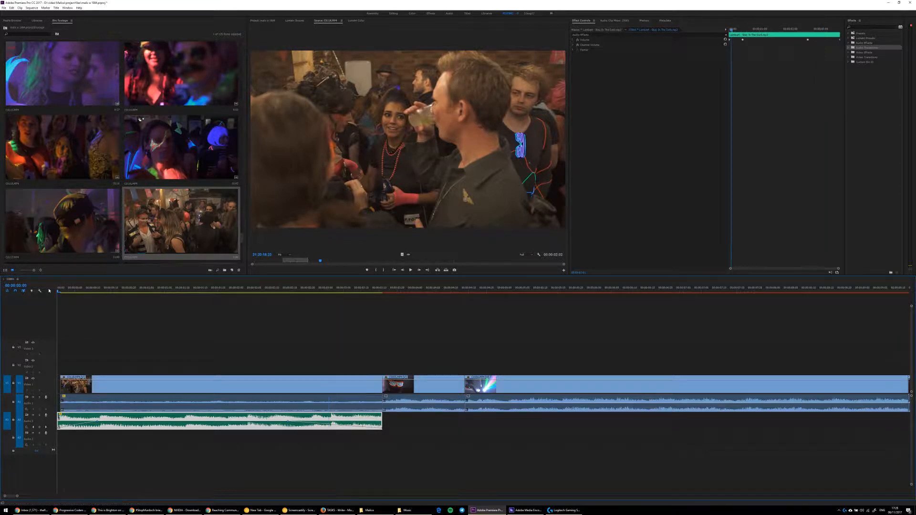
pyautogui.press('space')
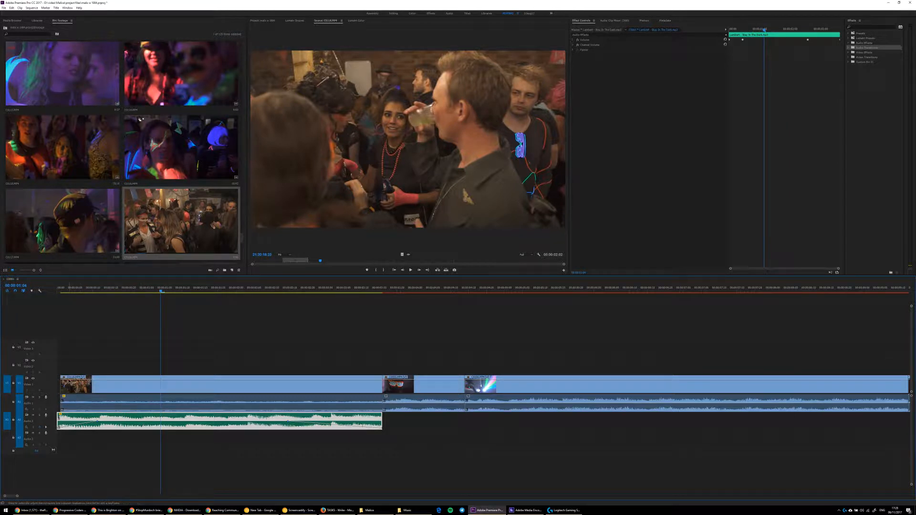
# Fade in the first video clip with two opacity keyframes, the first lowered at the clip's start, and scrub through the fade.
pyautogui.click(157, 382)
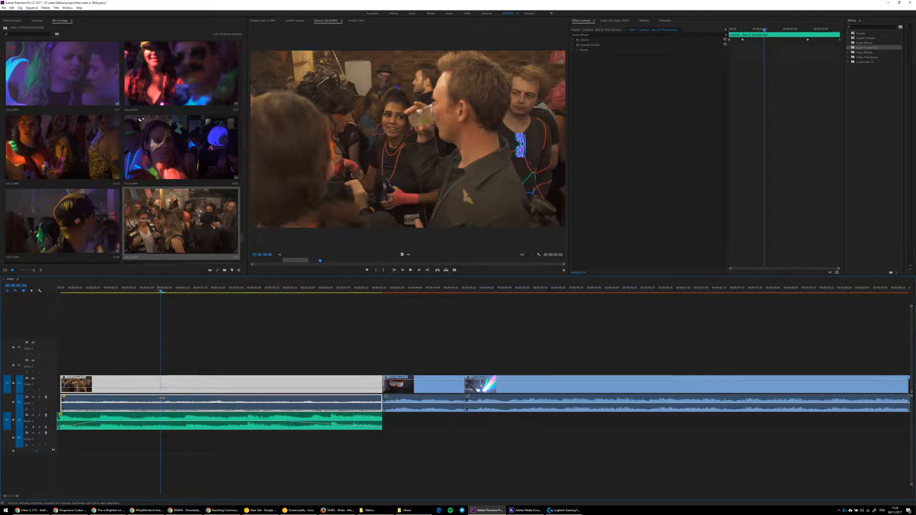
pyautogui.hotkey('ctrl', 'z')
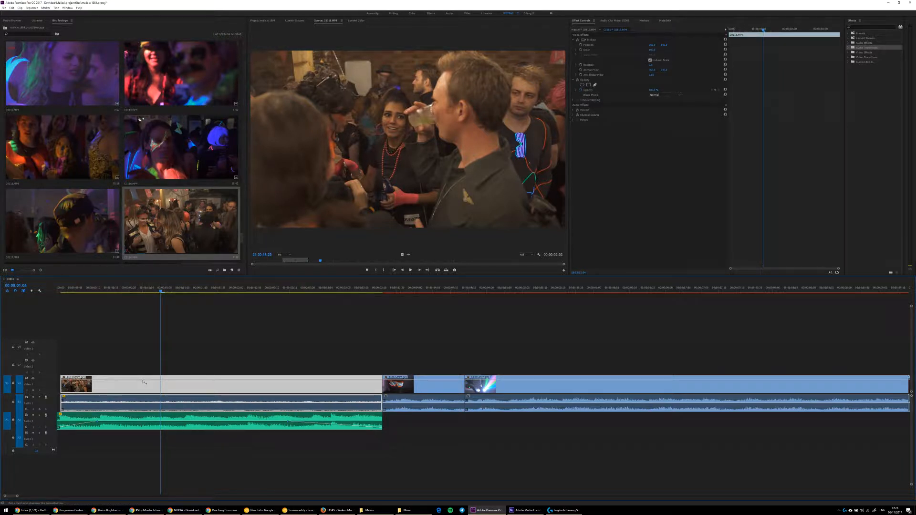
pyautogui.keyDown('ctrl'); pyautogui.click(139, 380); pyautogui.keyUp('ctrl')
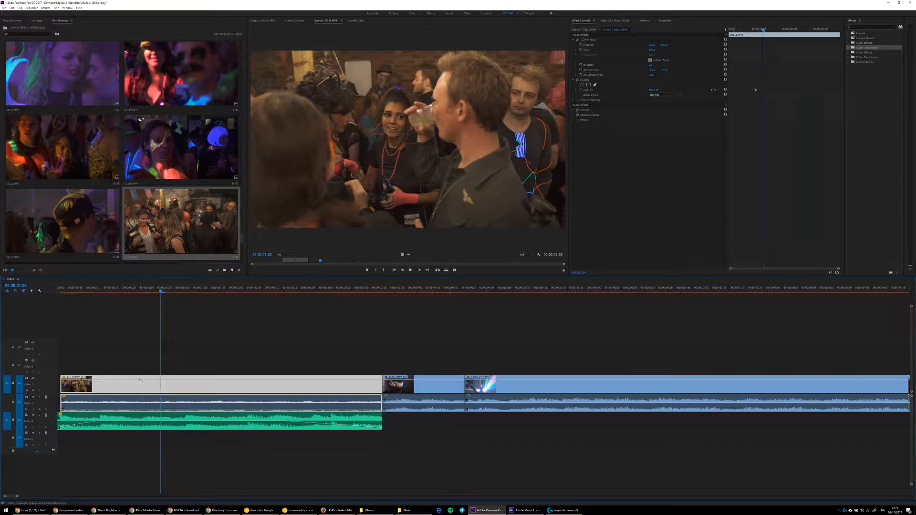
pyautogui.keyDown('ctrl'); pyautogui.click(99, 380); pyautogui.keyUp('ctrl')
pyautogui.moveTo(100, 383); pyautogui.dragTo(61, 391)
pyautogui.click(57, 290)
pyautogui.moveTo(58, 289); pyautogui.dragTo(55, 288)
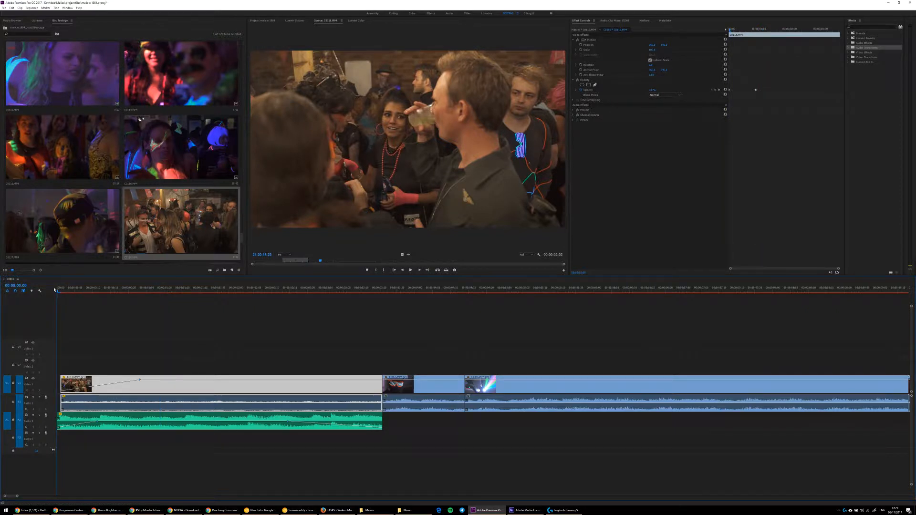
pyautogui.moveTo(54, 288); pyautogui.dragTo(186, 292)
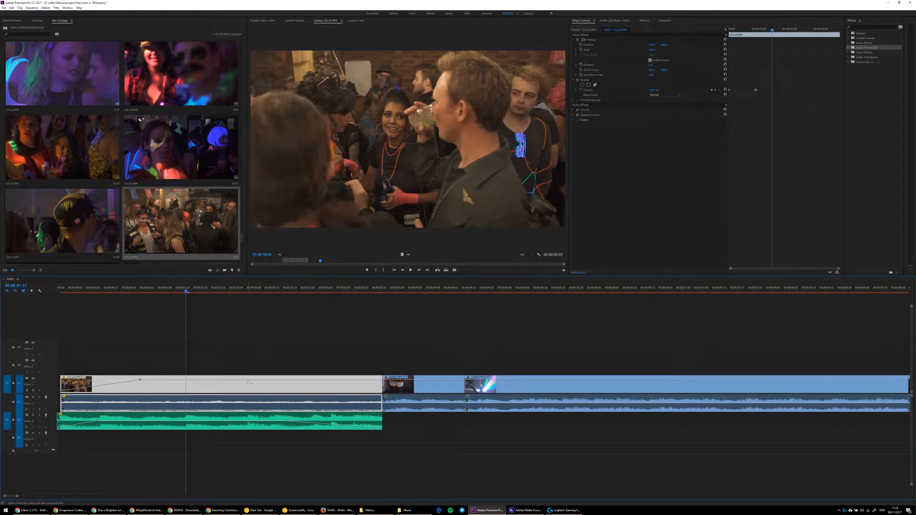
# Fade out the first video clip with two more opacity keyframes, the last lowered at the clip's end, and play back the fade.
pyautogui.keyDown('ctrl'); pyautogui.click(248, 380); pyautogui.keyUp('ctrl')
pyautogui.keyDown('ctrl'); pyautogui.click(376, 380); pyautogui.keyUp('ctrl')
pyautogui.moveTo(376, 380); pyautogui.dragTo(377, 390)
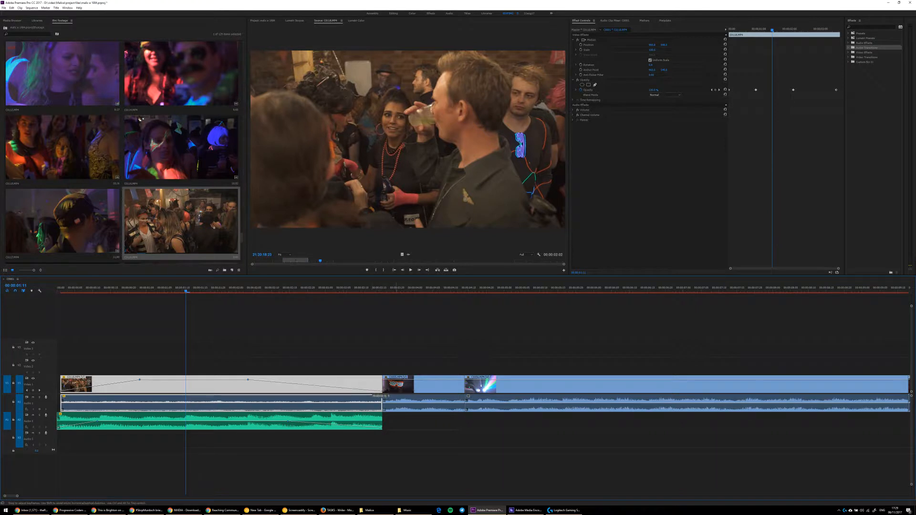
pyautogui.press('space')
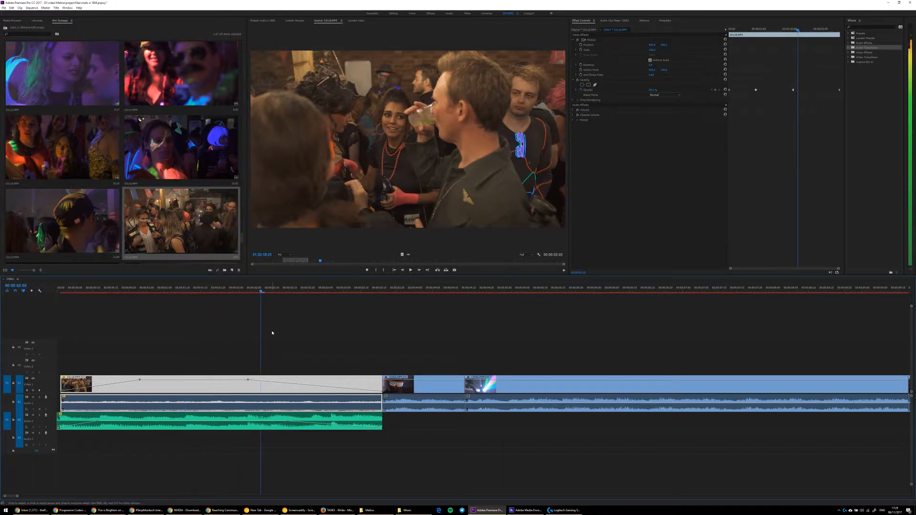
pyautogui.press('space')
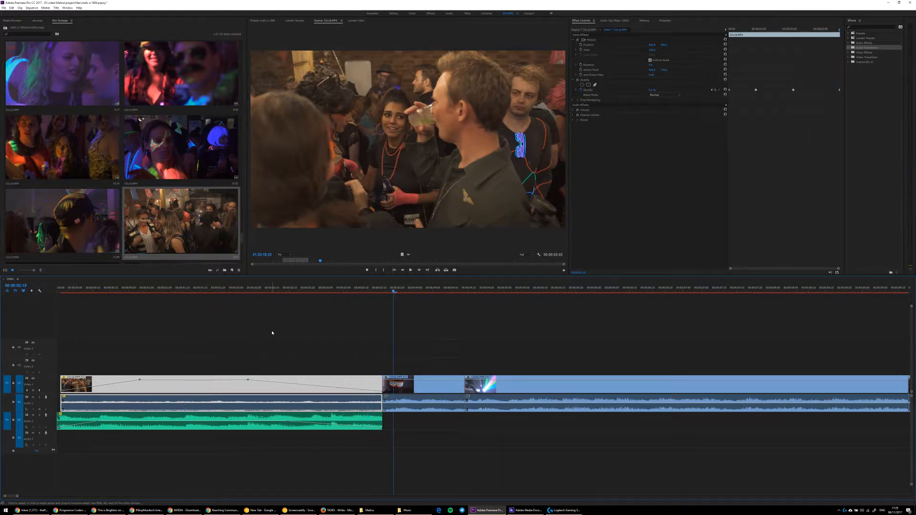
pyautogui.click(201, 291)
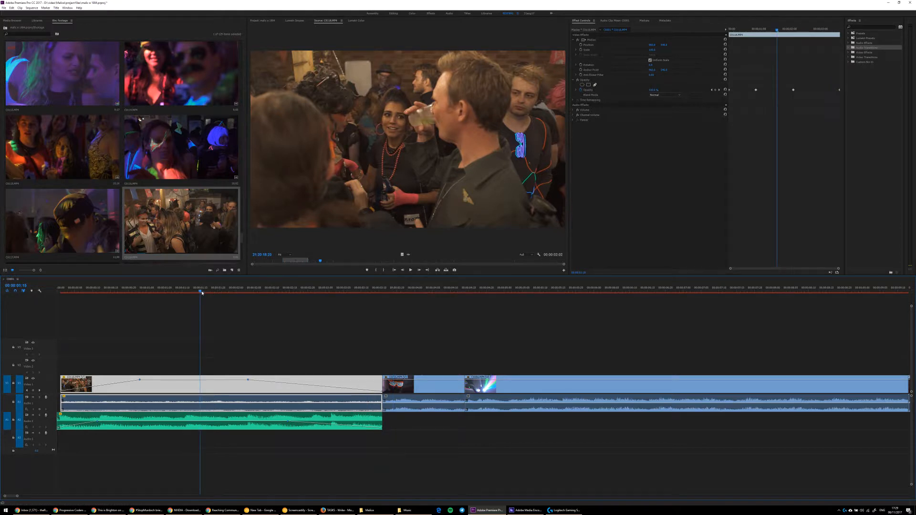
pyautogui.click(372, 338)
pyautogui.press('-')
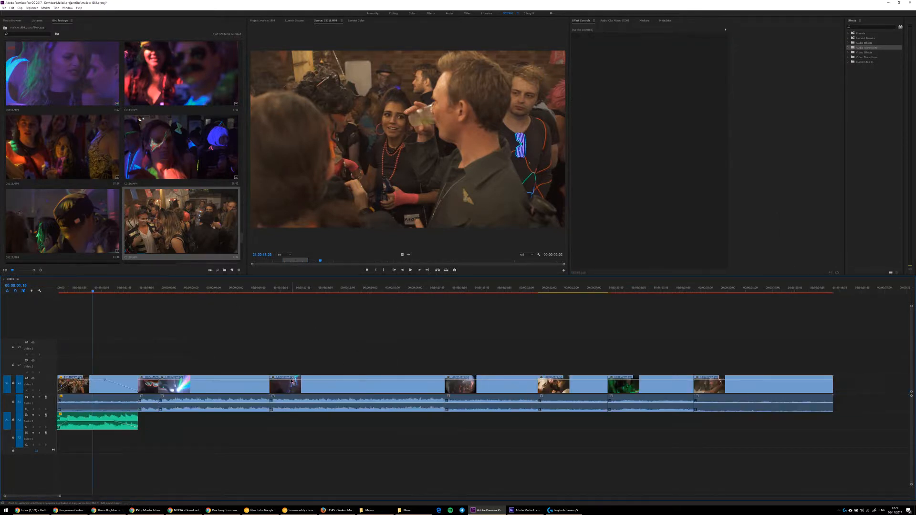
pyautogui.click(234, 396)
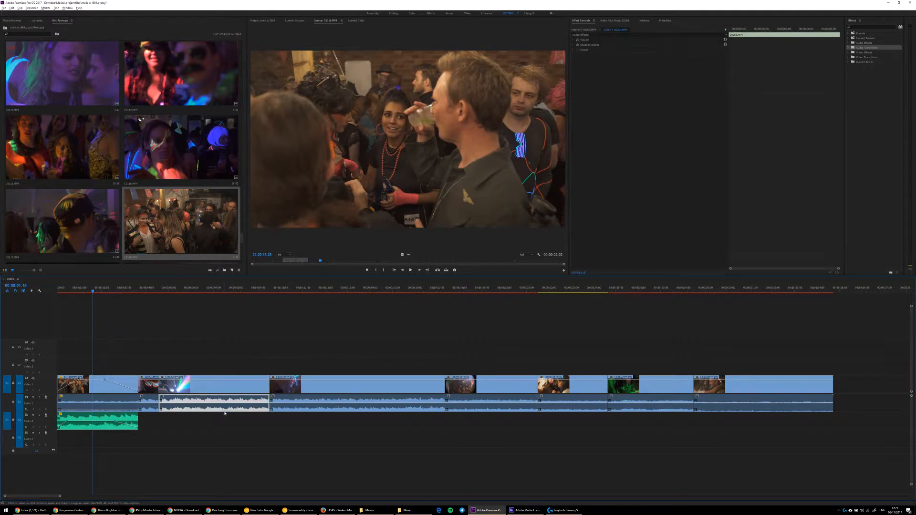
pyautogui.click(327, 403)
pyautogui.click(517, 434)
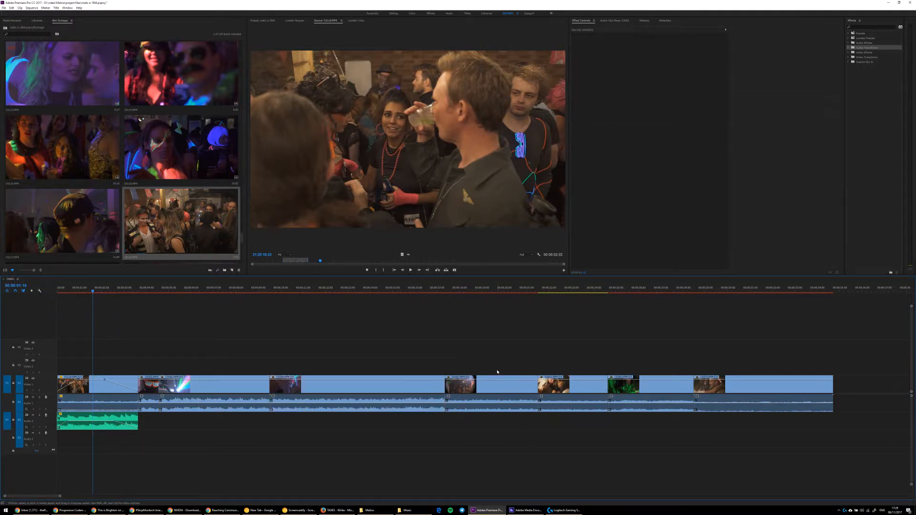
# Make the Source monitor active after selecting clips in the footage bin, and play the loaded source clip.
pyautogui.click(90, 164)
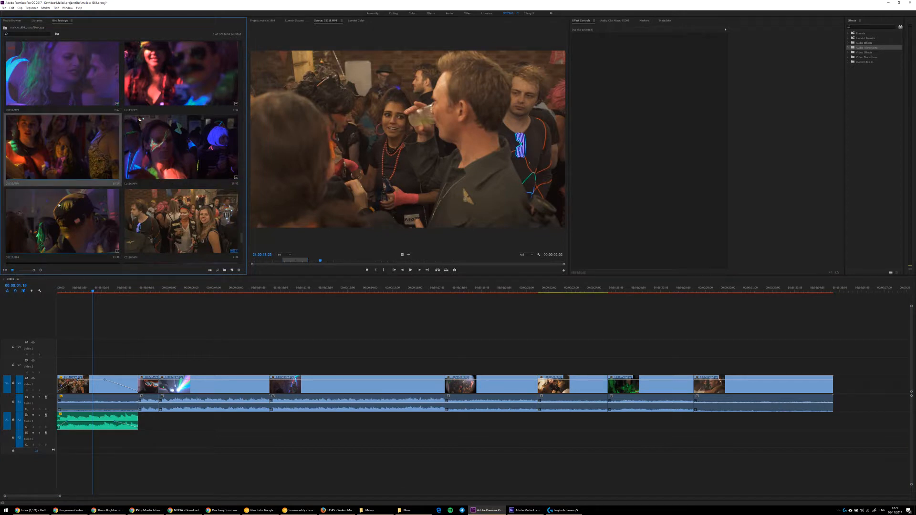
pyautogui.click(128, 102)
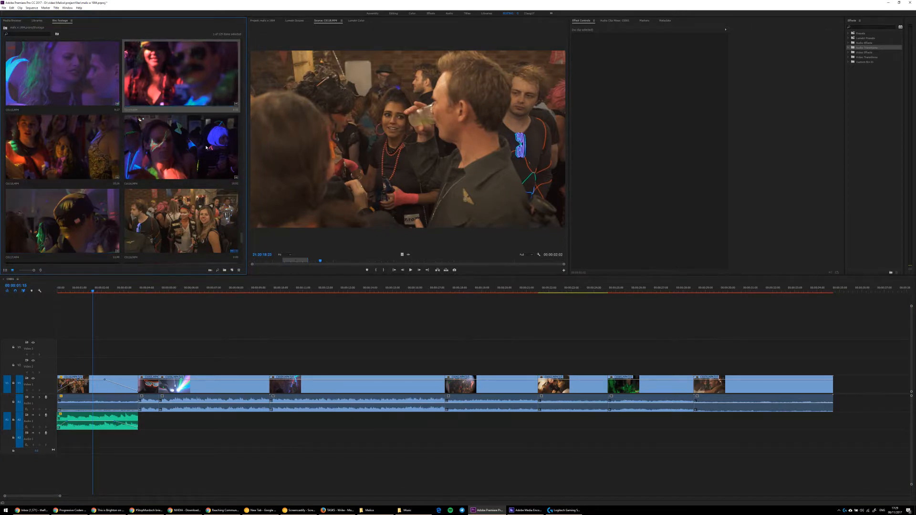
pyautogui.click(353, 242)
pyautogui.click(319, 331)
pyautogui.click(184, 226)
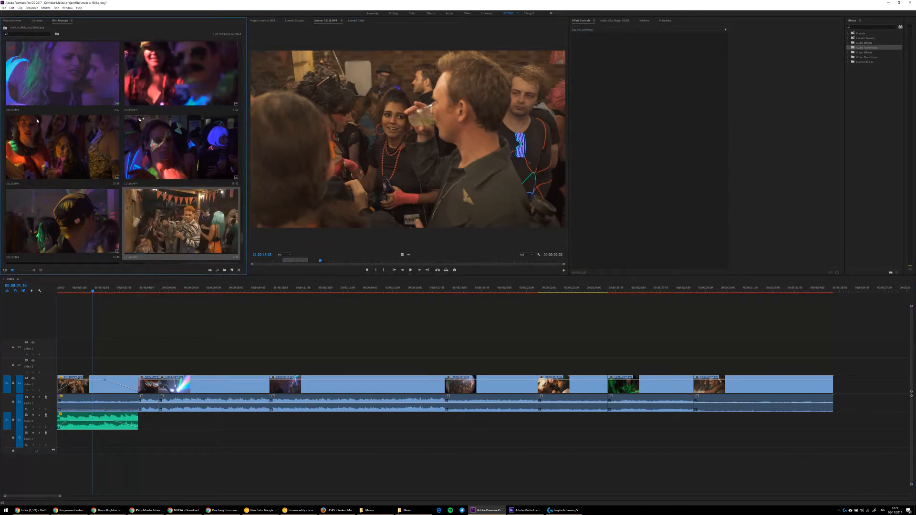
pyautogui.click(332, 241)
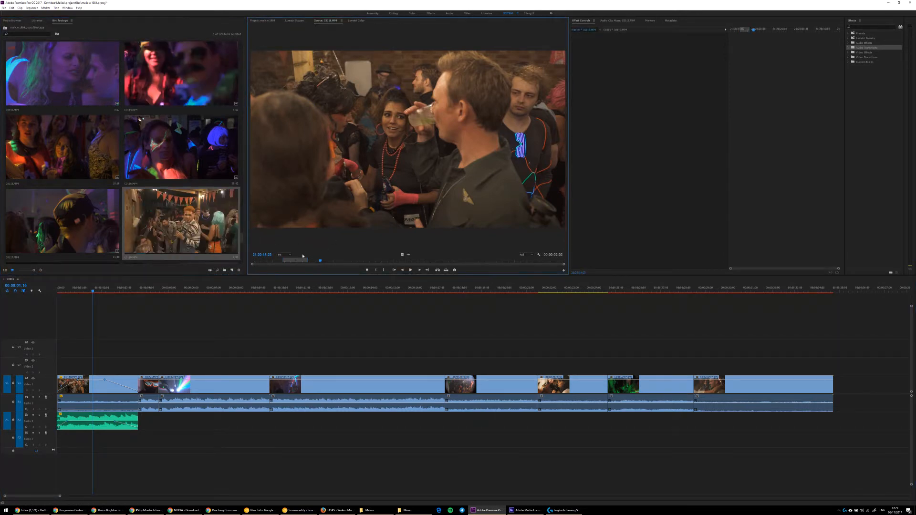
pyautogui.press('space')
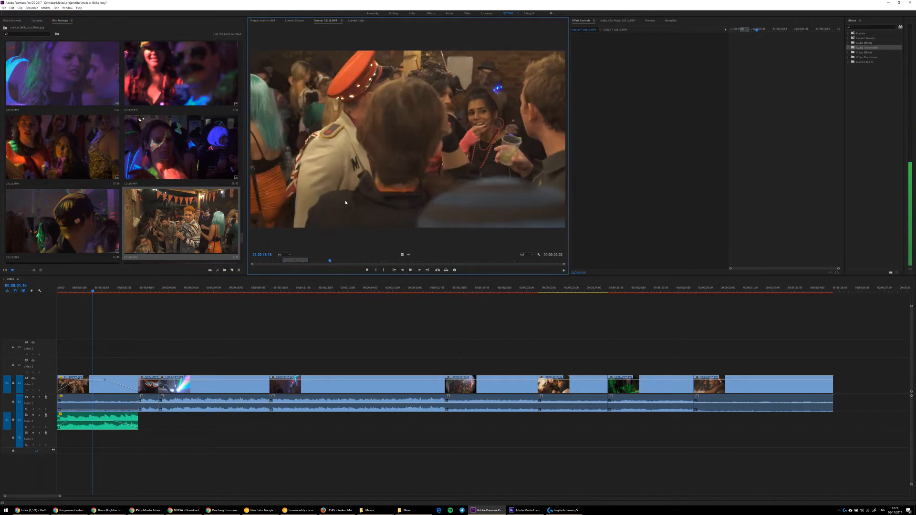
# Make the timeline active and briefly play the sequence, and switch focus to a bin clip and back to the timeline.
pyautogui.click(302, 315)
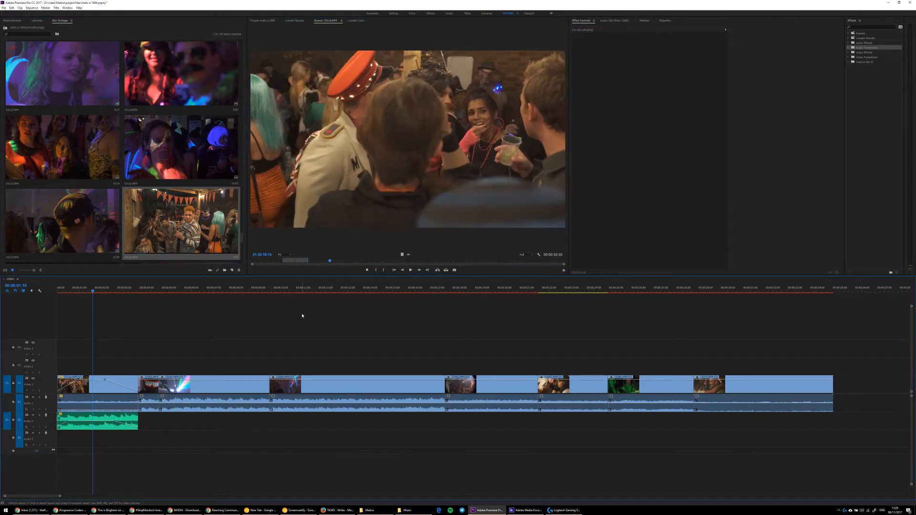
pyautogui.press('space')
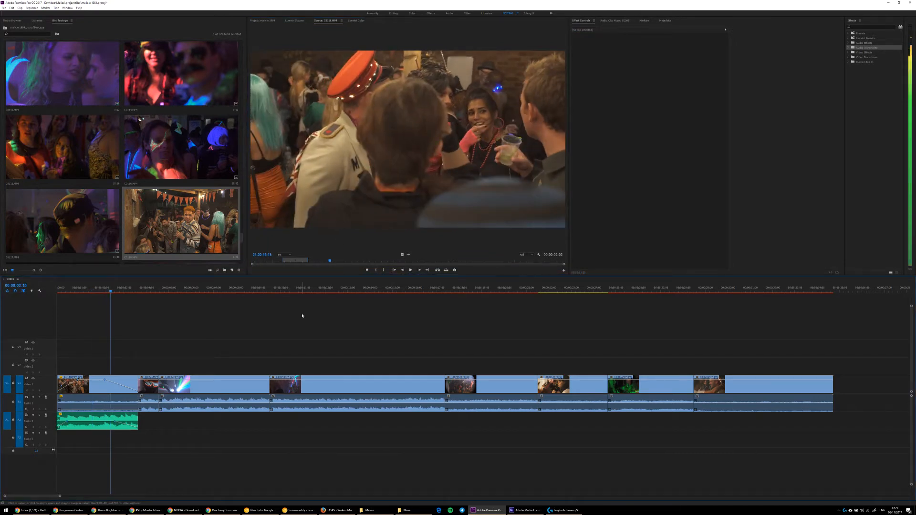
pyautogui.press('space')
pyautogui.click(89, 159)
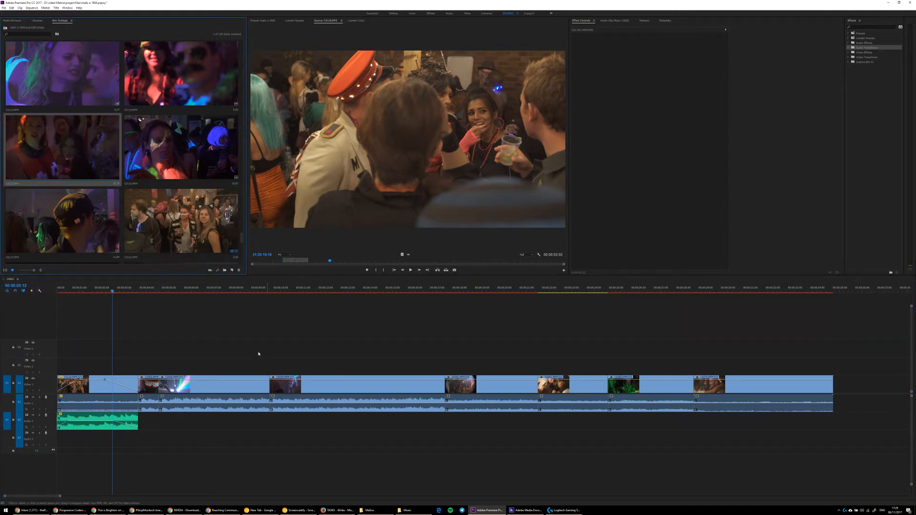
pyautogui.click(280, 340)
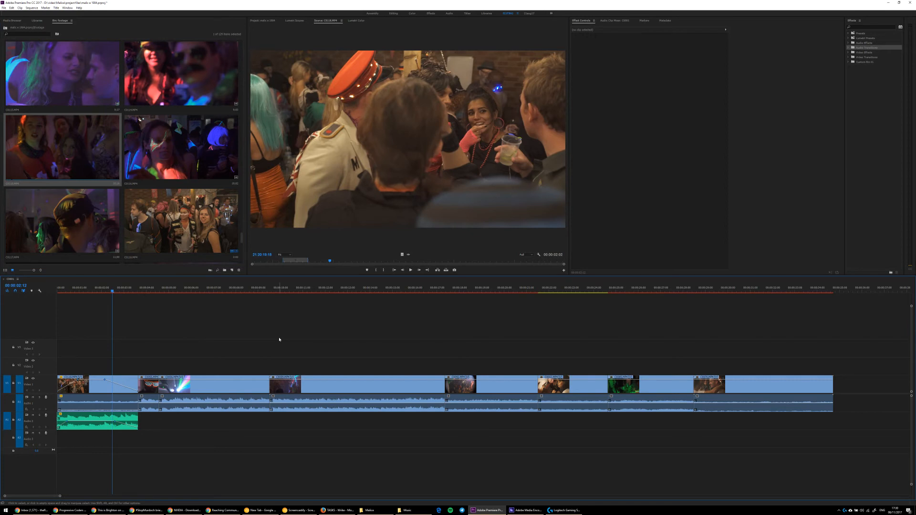